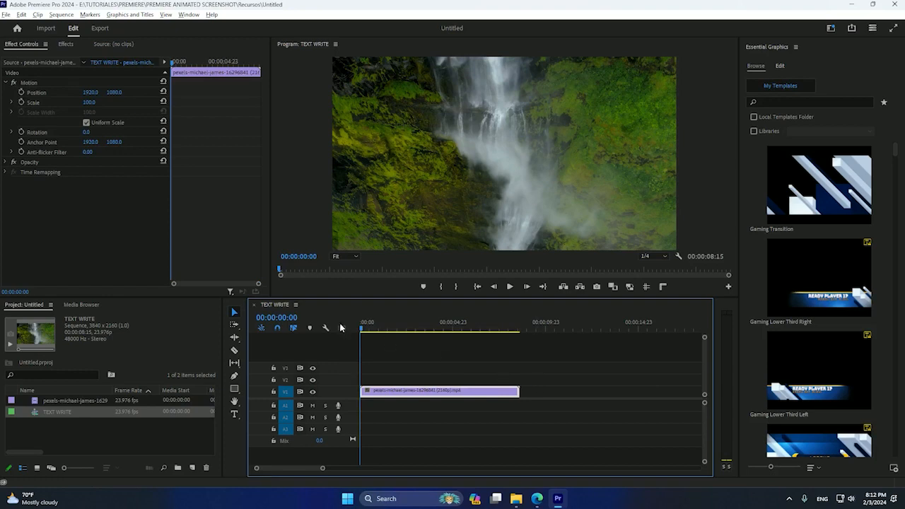
# Step: Add a new text layer to the sequence from the Essential Graphics editor
pyautogui.moveTo(361, 331)
pyautogui.mouseDown()
pyautogui.moveTo(447, 331)
pyautogui.moveTo(351, 337)
pyautogui.moveTo(474, 334)
pyautogui.moveTo(483, 346)
pyautogui.moveTo(358, 343)
pyautogui.mouseUp()
pyautogui.click(413, 351)
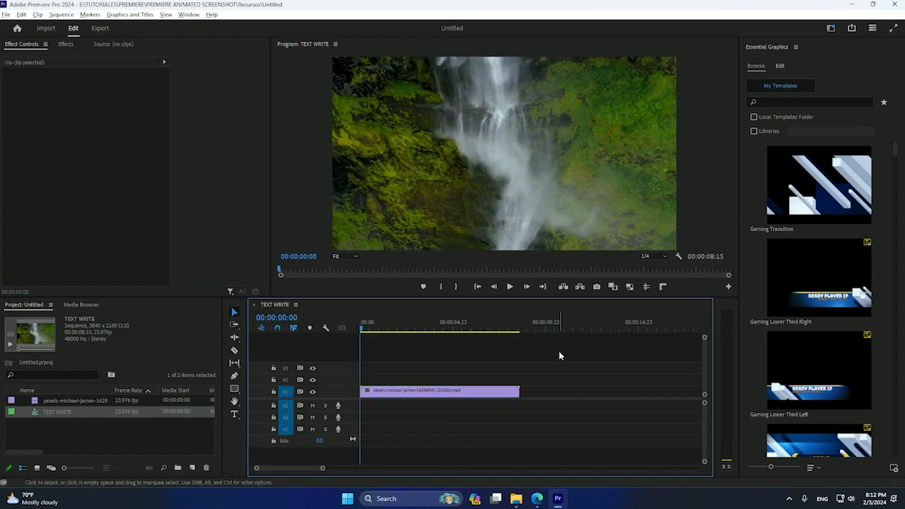
pyautogui.click(781, 67)
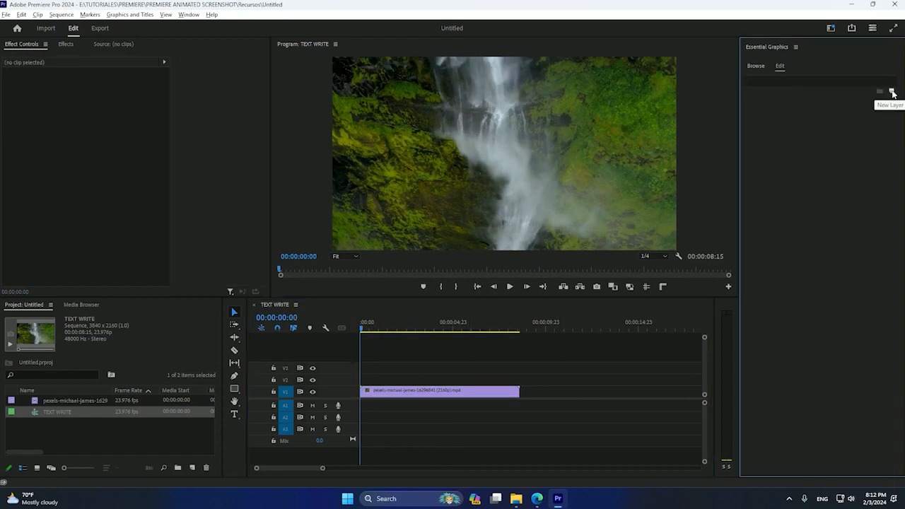
pyautogui.click(893, 93)
pyautogui.click(864, 101)
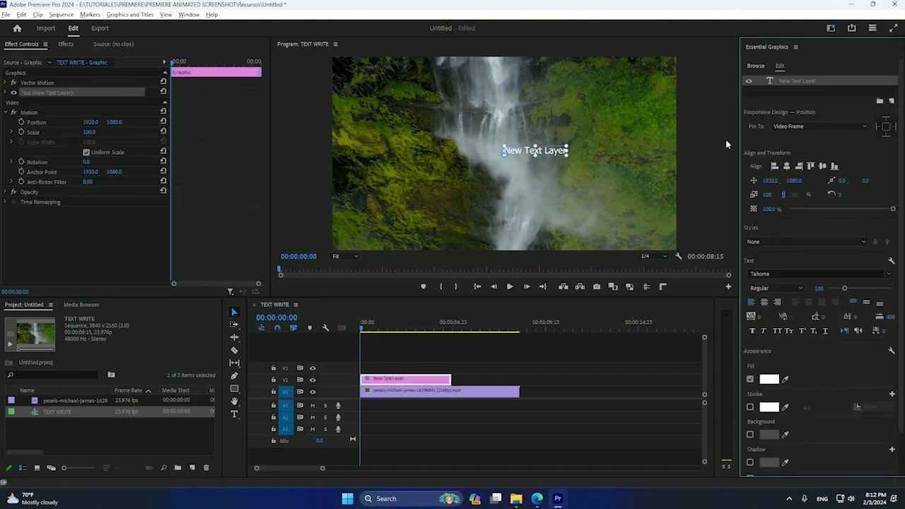
# Step: Scale the text layer to 285 and center it horizontally and vertically in the frame
pyautogui.click(787, 166)
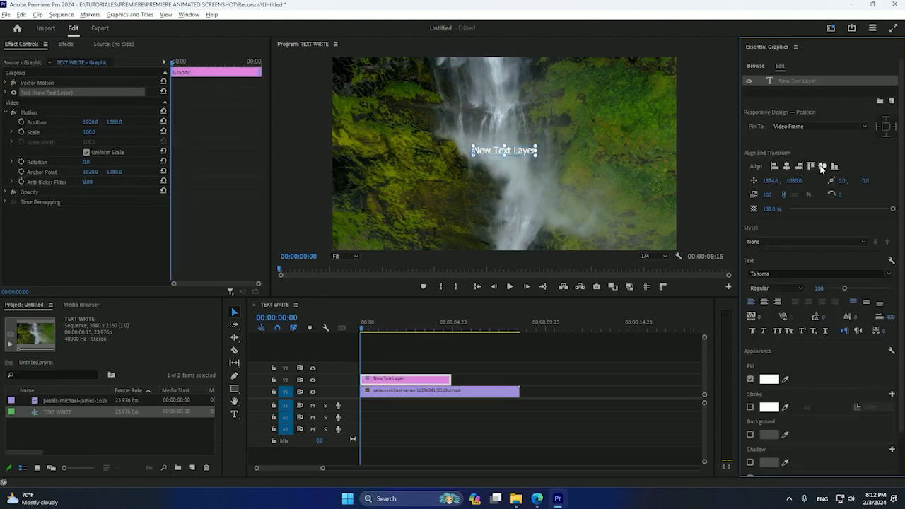
pyautogui.click(821, 166)
pyautogui.moveTo(768, 195); pyautogui.dragTo(899, 195)
pyautogui.click(786, 167)
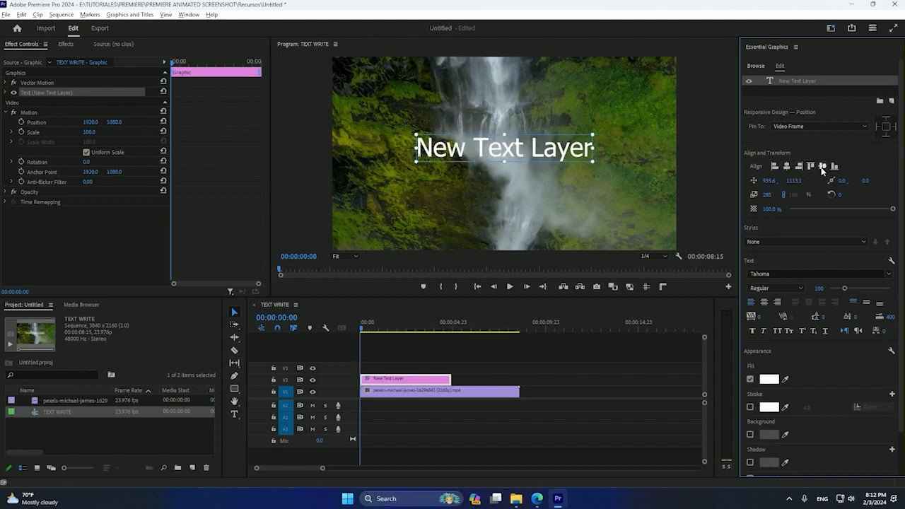
pyautogui.click(822, 166)
# Step: Change the text layer's font to Just Believe
pyautogui.click(770, 274)
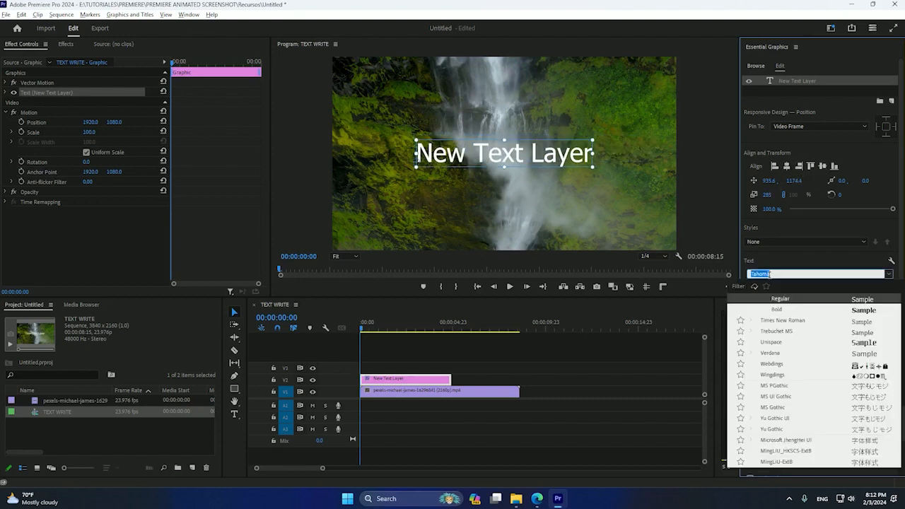
pyautogui.write('Ju')
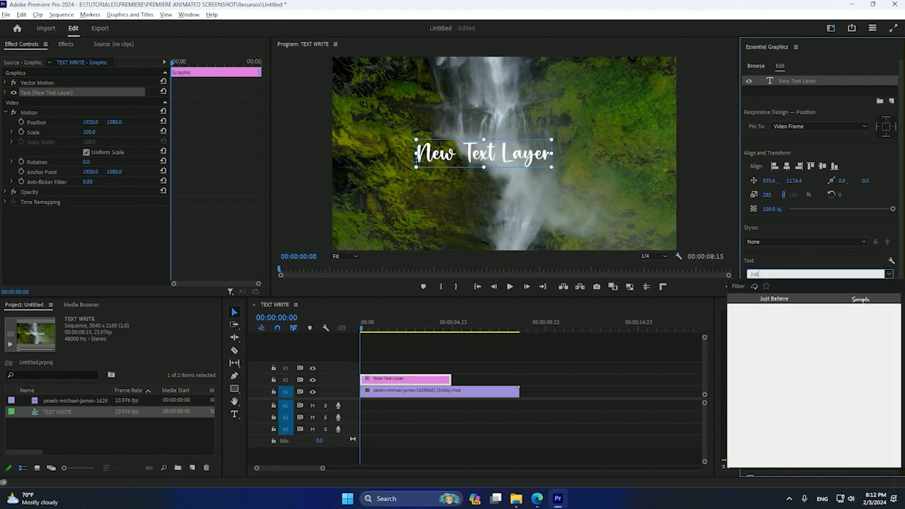
pyautogui.write('s')
pyautogui.click(792, 300)
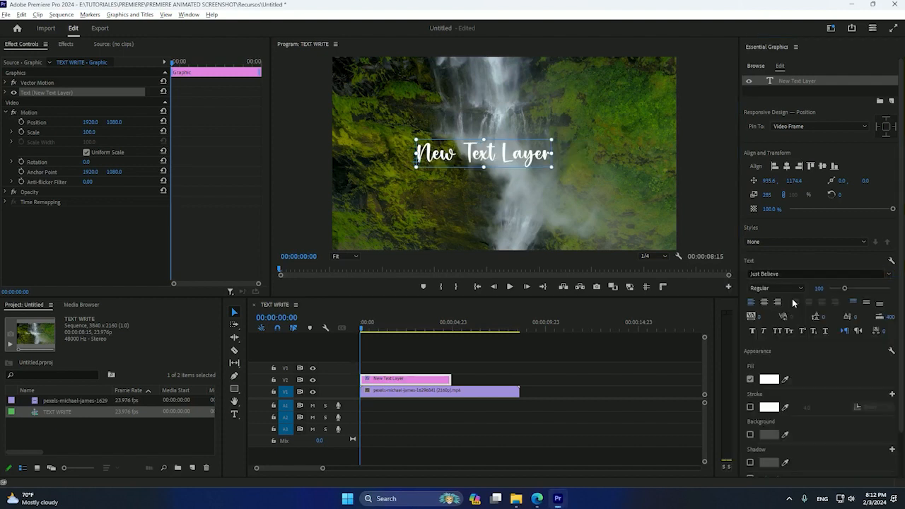
# Step: Replace the placeholder text with TUTORIAL
pyautogui.doubleClick(507, 161)
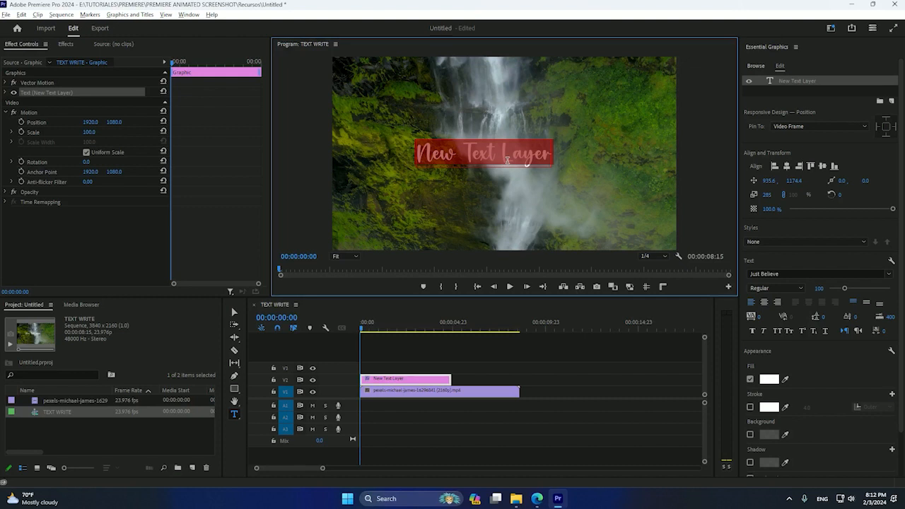
pyautogui.write('TUTORIAL')
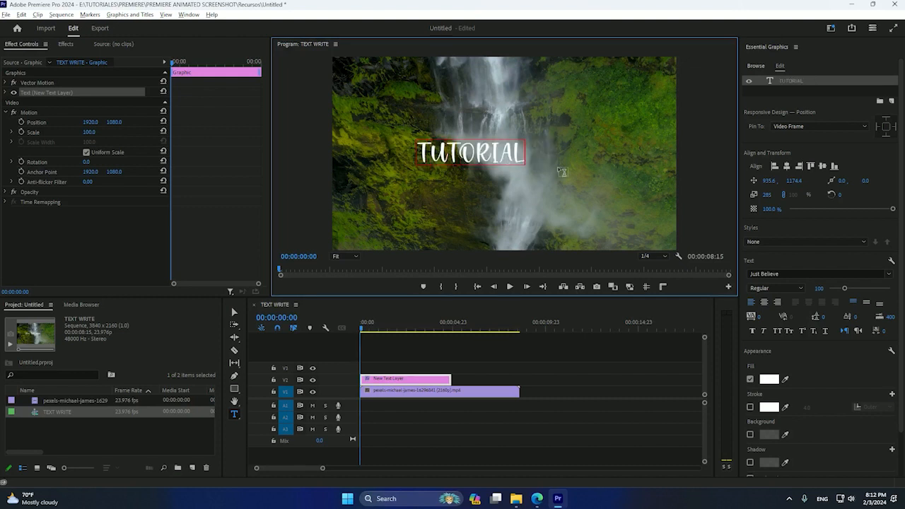
# Step: Scale the TUTORIAL text to 449 and realign it to the center of the frame
pyautogui.moveTo(761, 194); pyautogui.dragTo(834, 195)
pyautogui.click(786, 166)
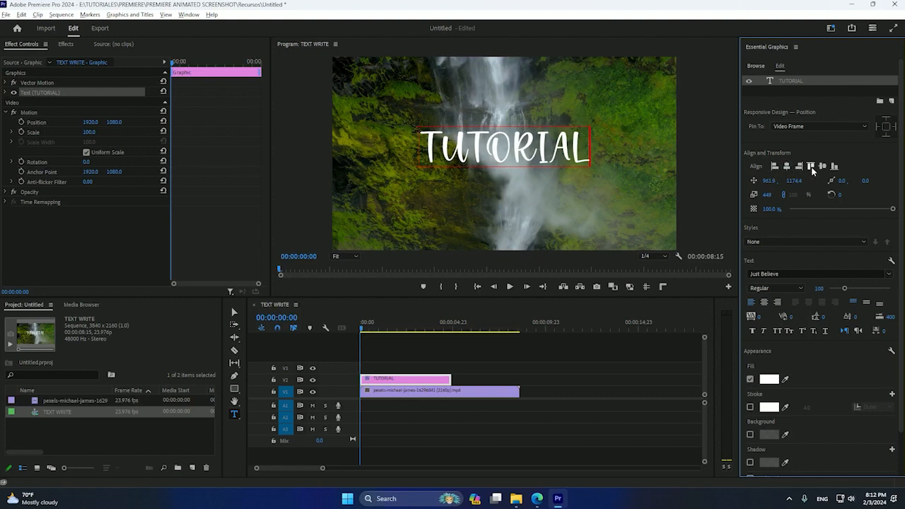
pyautogui.click(812, 167)
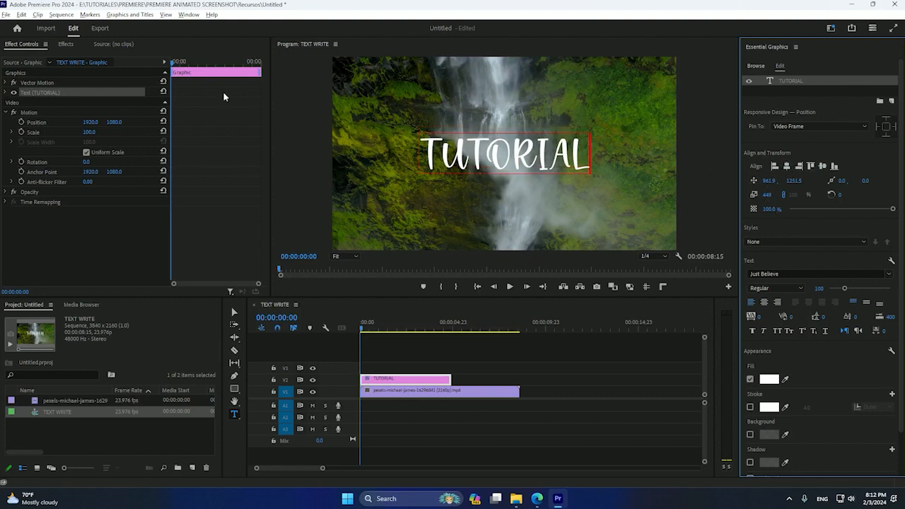
pyautogui.click(417, 346)
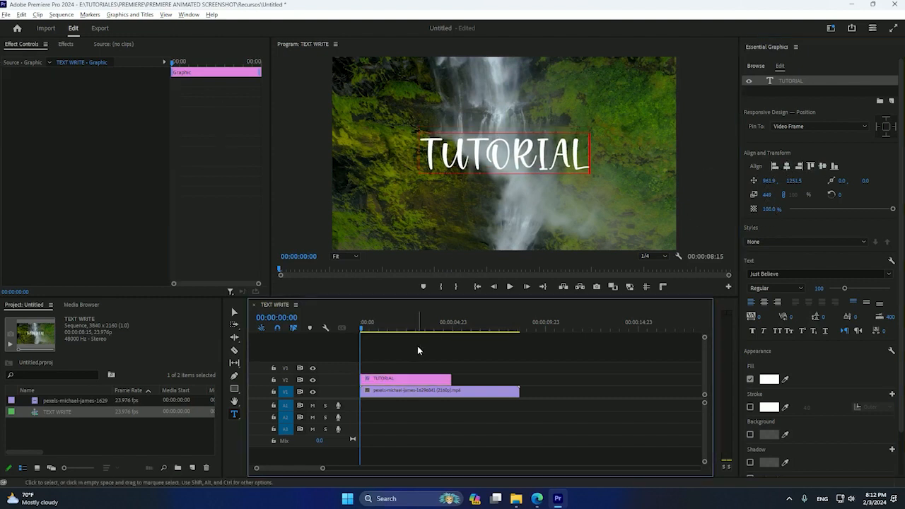
pyautogui.click(438, 378)
pyautogui.moveTo(451, 378)
pyautogui.mouseDown()
pyautogui.moveTo(516, 380)
pyautogui.moveTo(451, 379)
pyautogui.mouseUp()
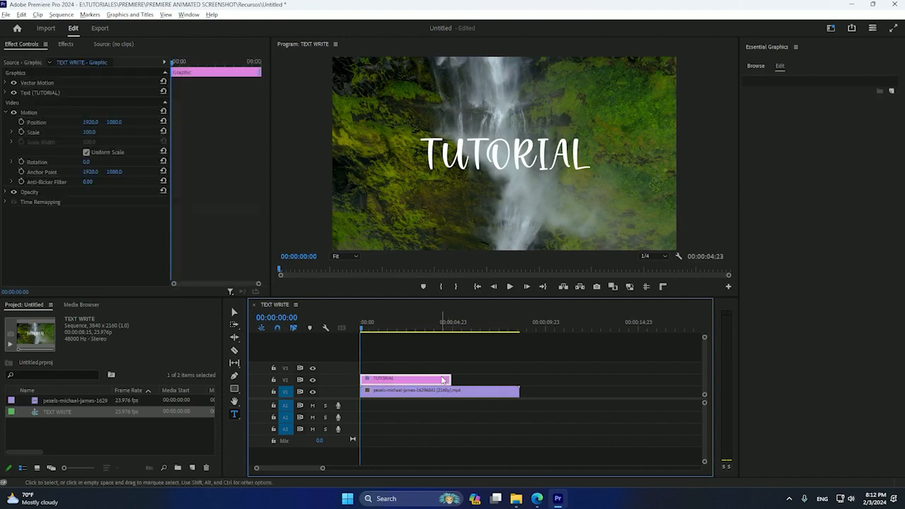
pyautogui.click(425, 357)
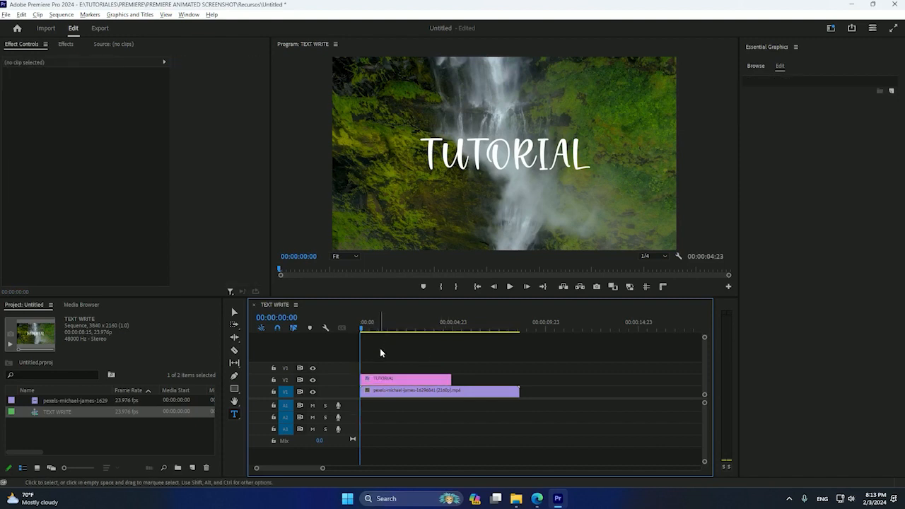
# Step: Create a new Transparent Video item in the project with the default 3840 x 2160 settings
pyautogui.rightClick(95, 431)
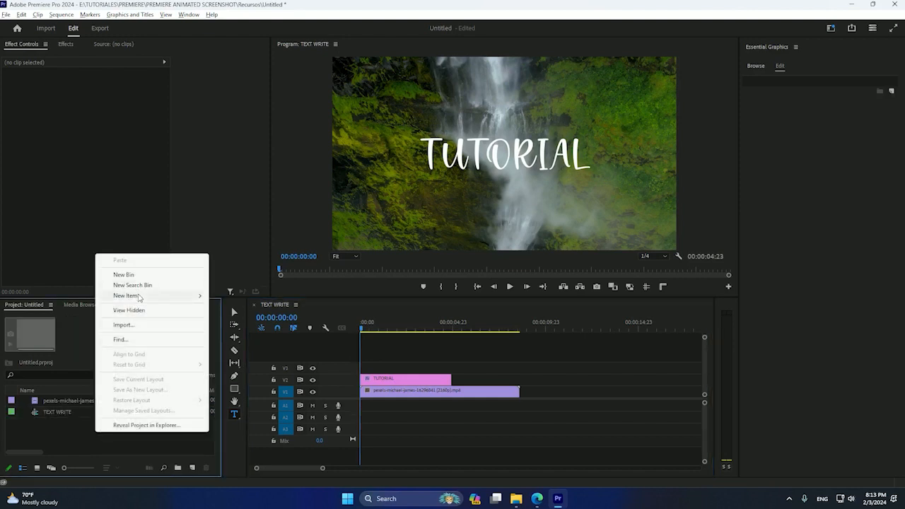
pyautogui.moveTo(138, 296)
pyautogui.click(246, 380)
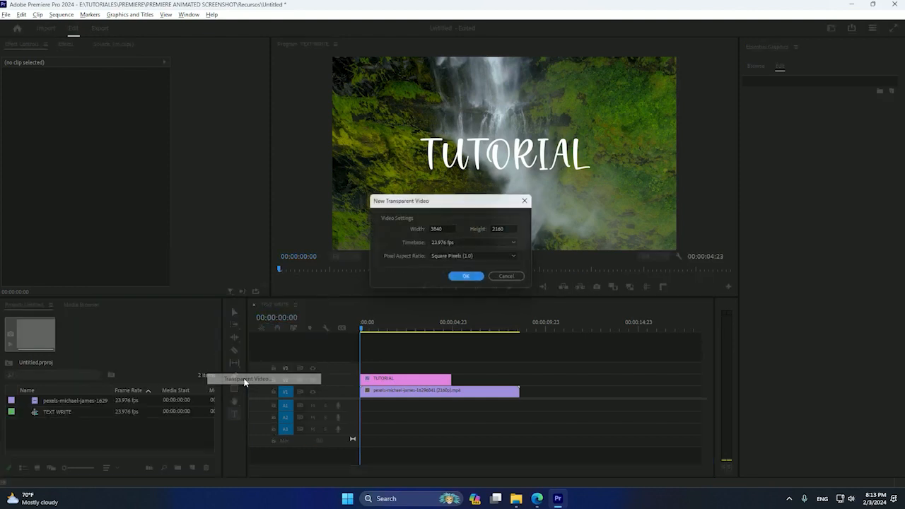
pyautogui.click(466, 280)
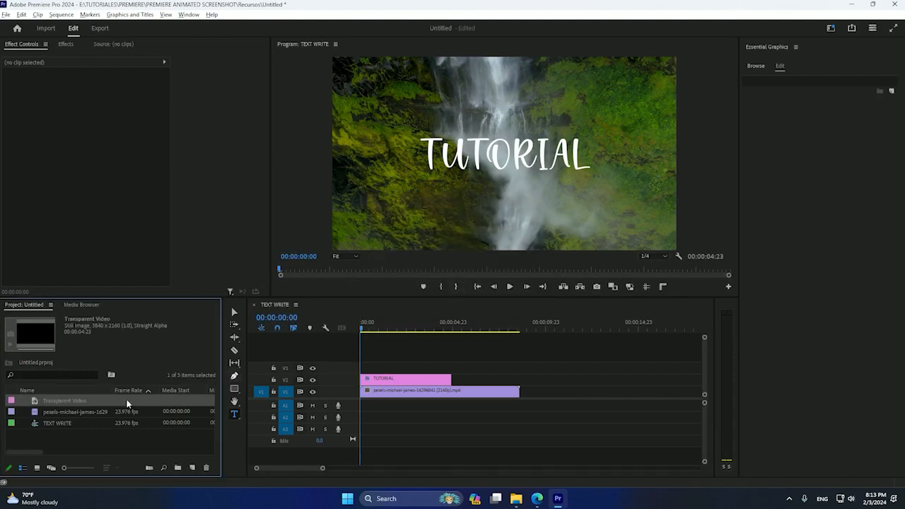
# Step: Place the Transparent Video on track V3 above the text clip and trim it to the same length
pyautogui.moveTo(241, 382); pyautogui.dragTo(364, 371)
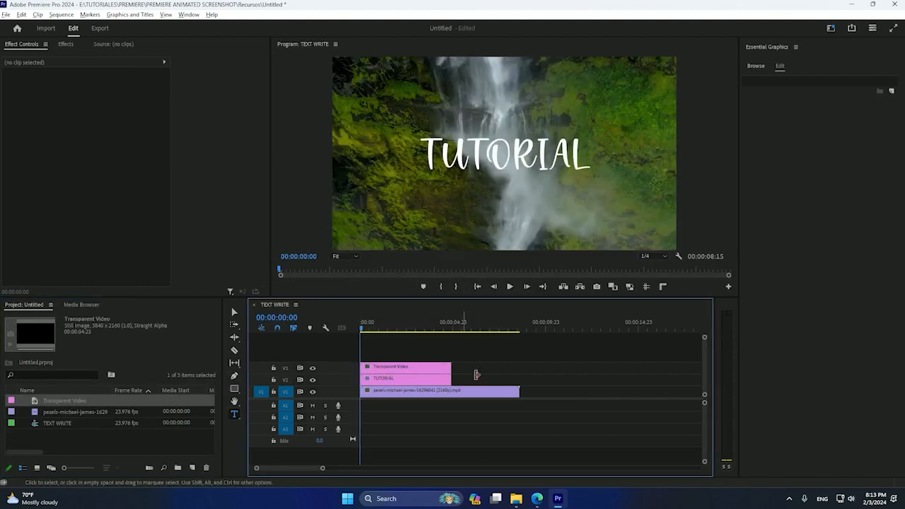
pyautogui.moveTo(449, 368); pyautogui.dragTo(450, 368)
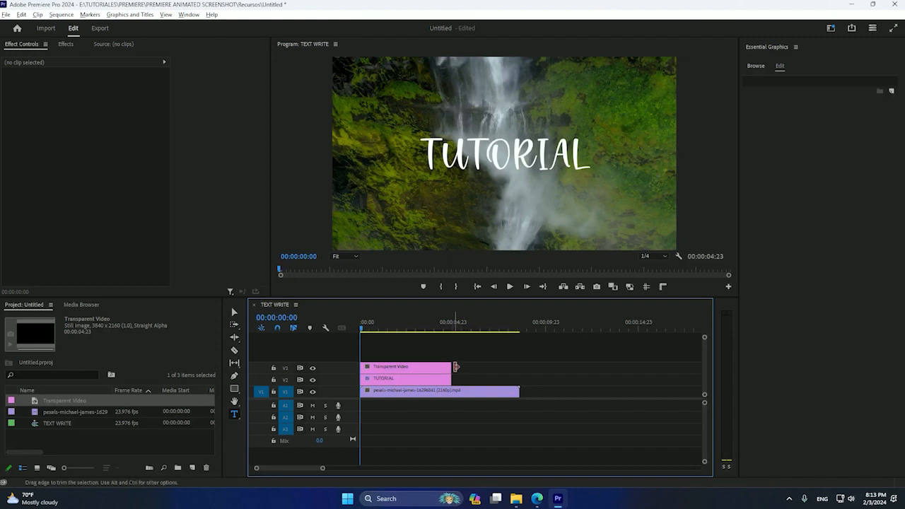
pyautogui.click(407, 376)
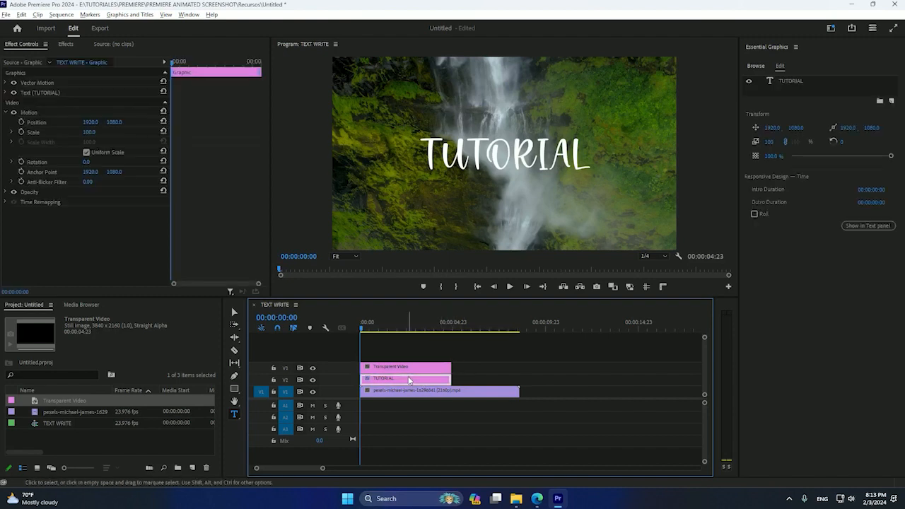
pyautogui.click(445, 369)
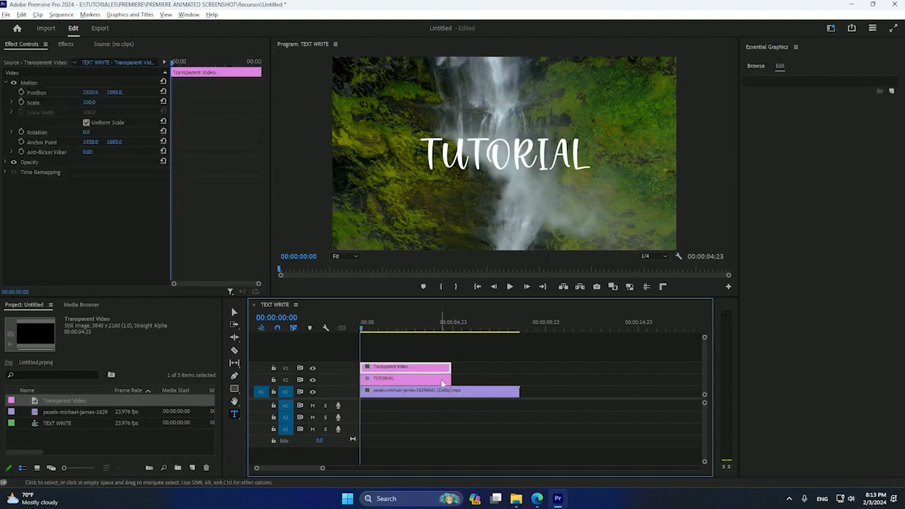
# Step: Search the effects for wri and apply Write-on to the Transparent Video clip
pyautogui.click(63, 46)
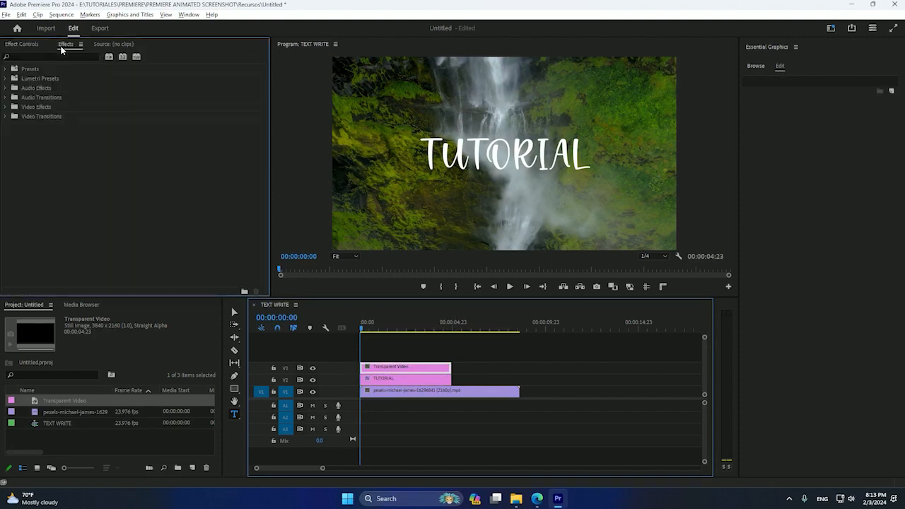
pyautogui.click(51, 56)
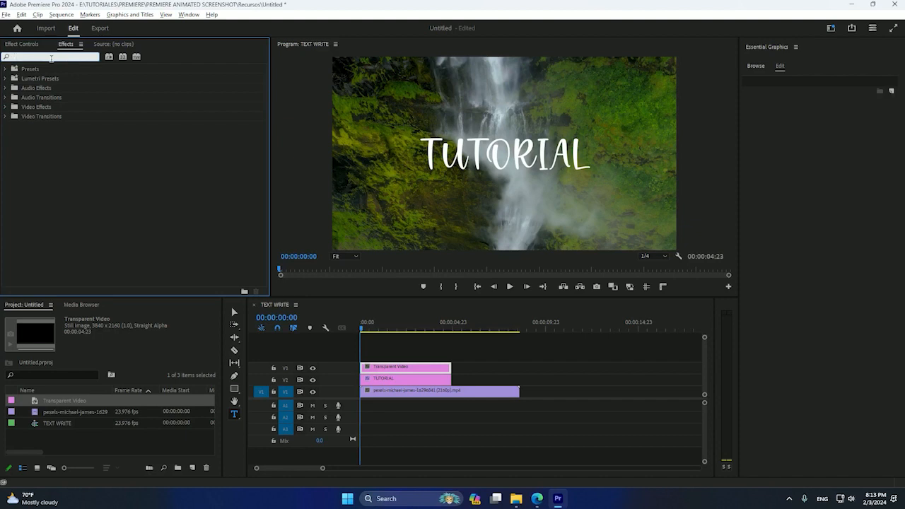
pyautogui.write('wri')
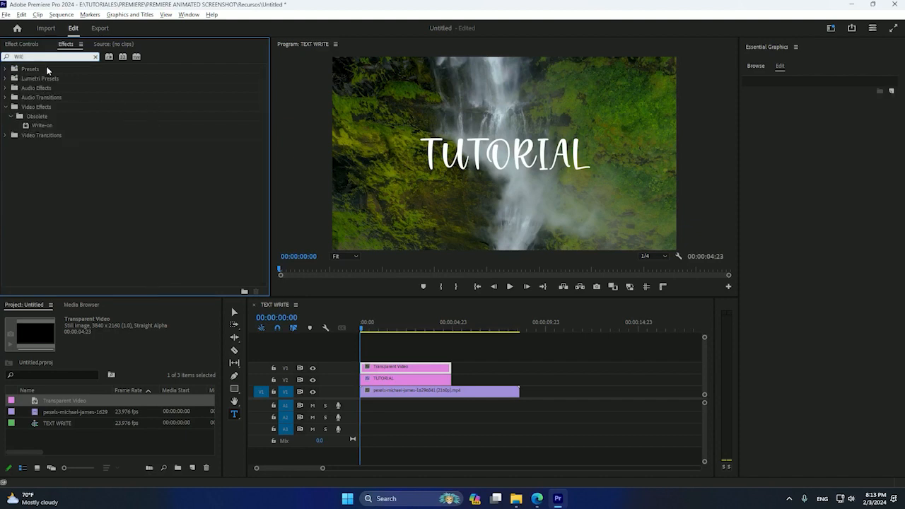
pyautogui.moveTo(35, 128); pyautogui.dragTo(389, 367)
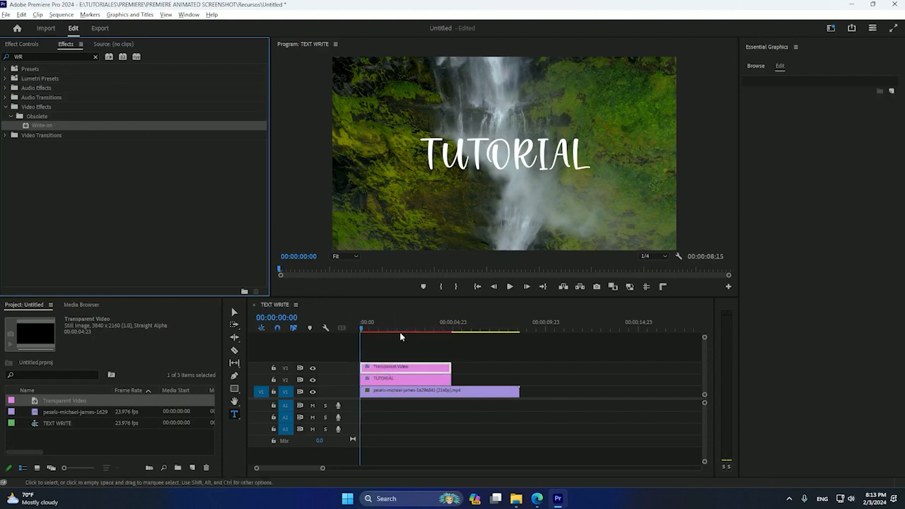
# Step: Set the Write-on brush color to red FF0000
pyautogui.click(30, 44)
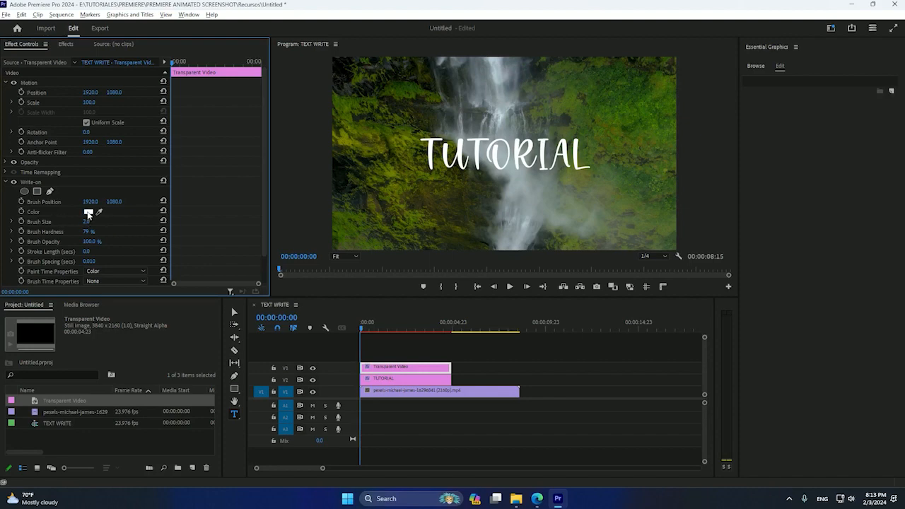
pyautogui.click(88, 212)
pyautogui.moveTo(402, 238); pyautogui.dragTo(526, 323)
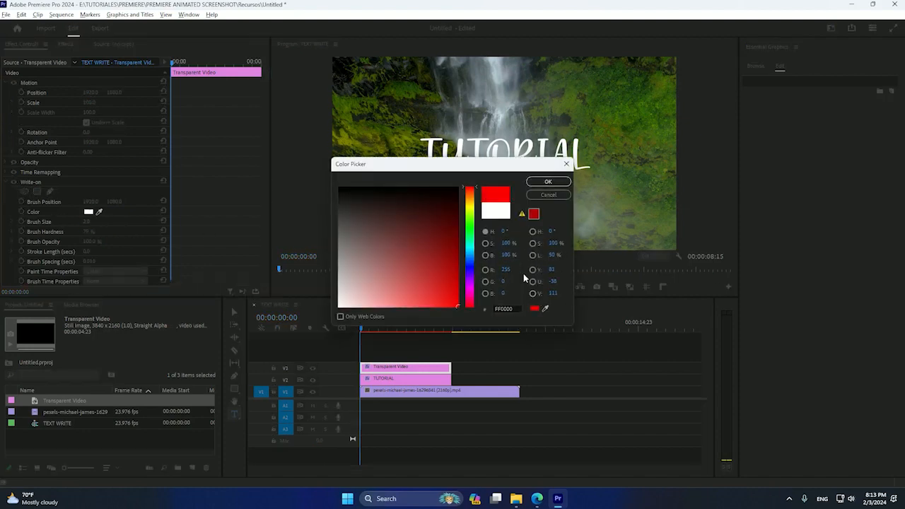
pyautogui.click(548, 182)
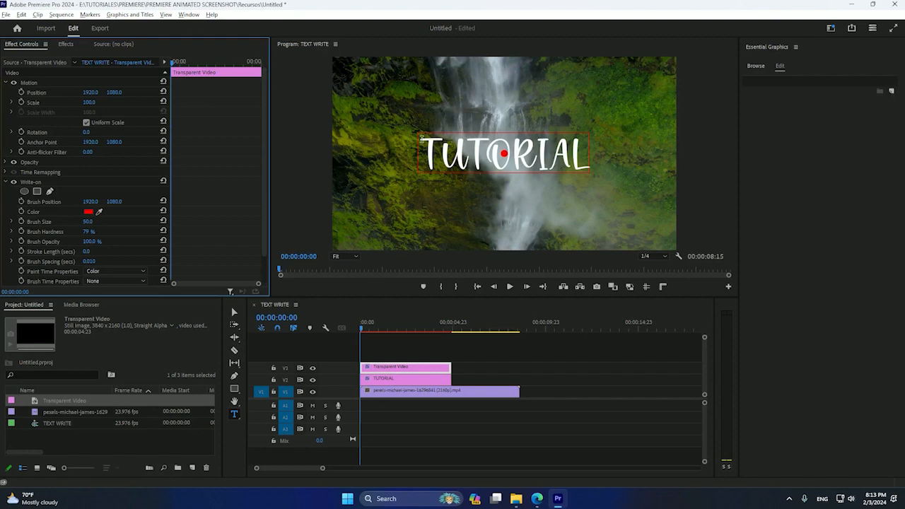
# Step: Set the Write-on Stroke Length to 5 seconds and the Brush Spacing to 0.001
pyautogui.click(86, 251)
pyautogui.write('5')
pyautogui.press('Return')
pyautogui.click(92, 262)
pyautogui.write('0.001')
pyautogui.press('Return')
# Step: Turn on Brush Position keyframing and move the brush to X 1090, at the left edge of TUTORIAL
pyautogui.click(21, 202)
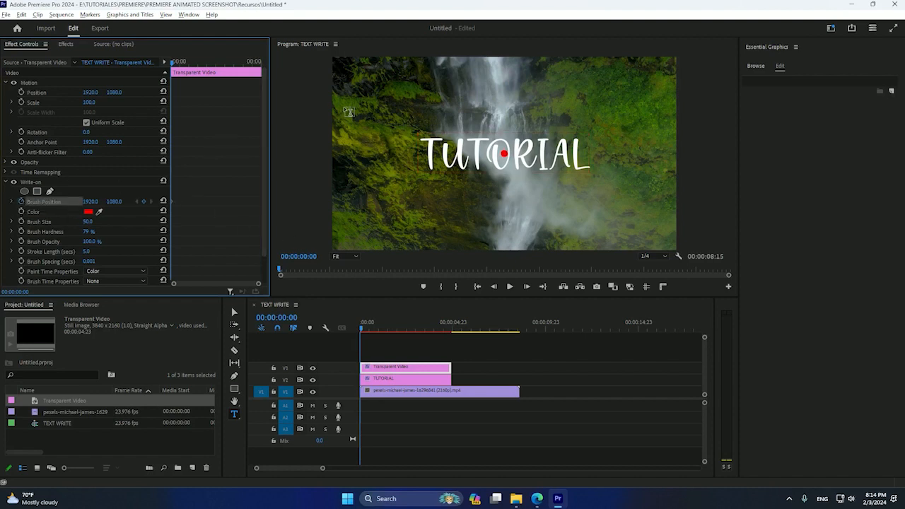
pyautogui.click(399, 345)
pyautogui.click(503, 152)
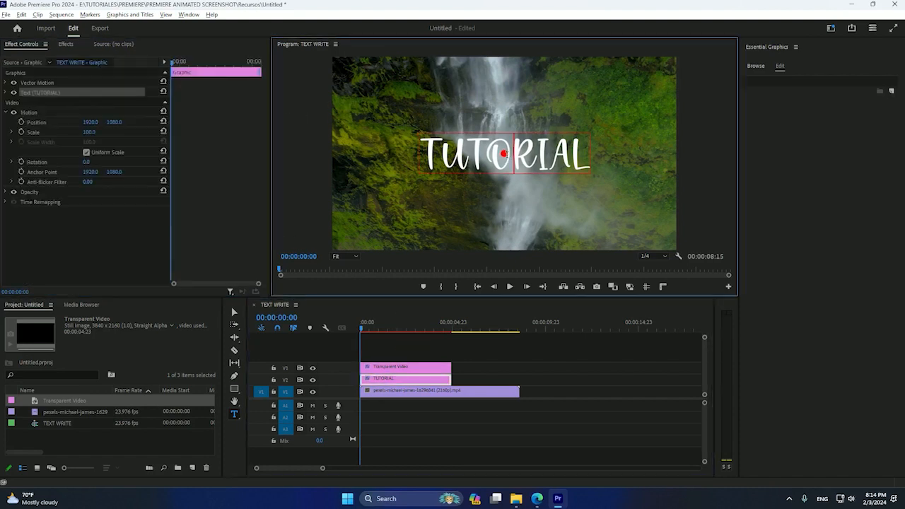
pyautogui.press('Escape')
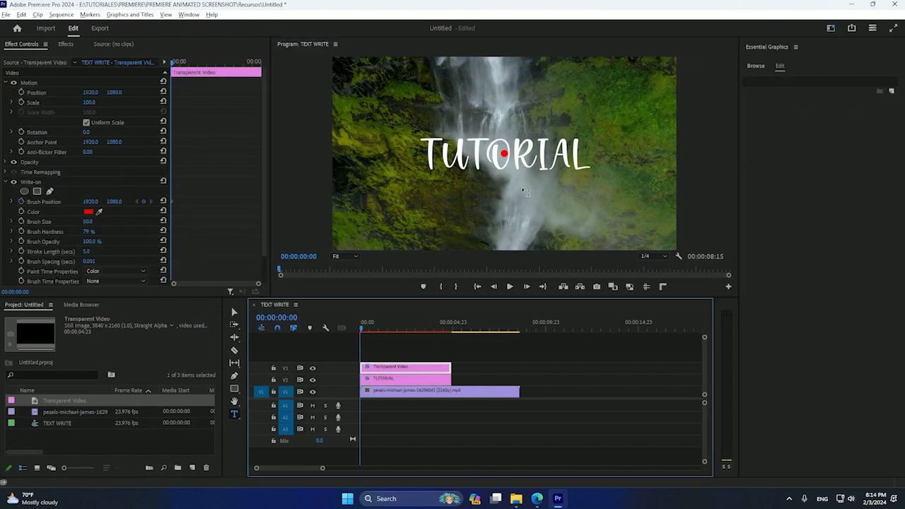
pyautogui.click(505, 160)
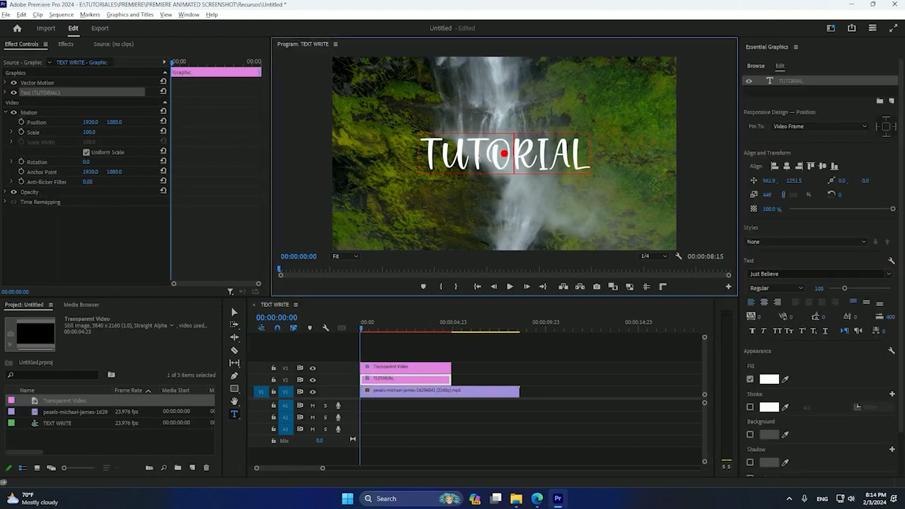
pyautogui.click(382, 368)
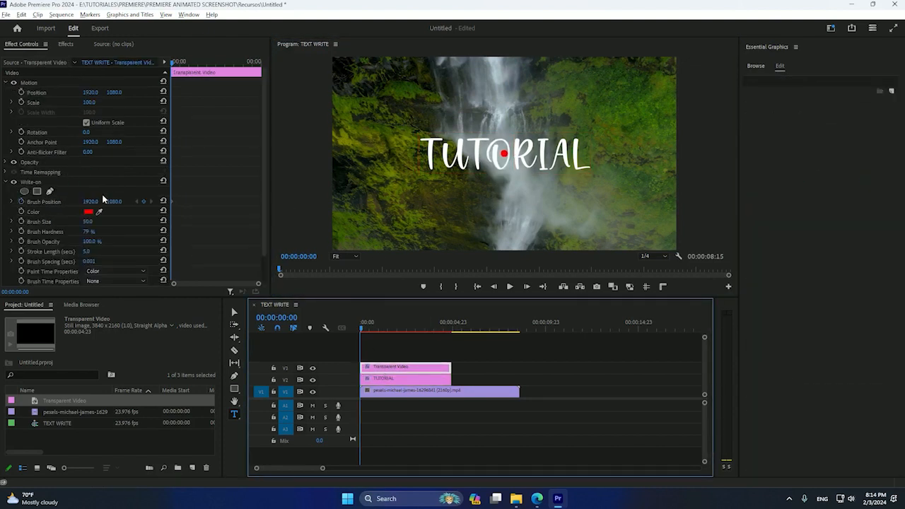
pyautogui.moveTo(91, 201)
pyautogui.mouseDown()
pyautogui.moveTo(124, 202)
pyautogui.moveTo(28, 201)
pyautogui.mouseUp()
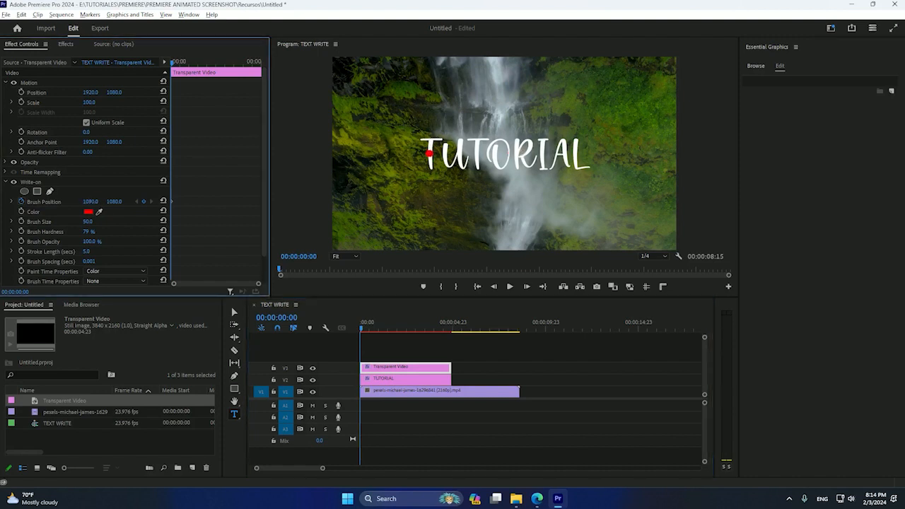
# Step: Lock the V2 track holding the TUTORIAL text clip, undoing an accidental new text graphic
pyautogui.moveTo(93, 202)
pyautogui.mouseDown()
pyautogui.moveTo(114, 201)
pyautogui.moveTo(78, 201)
pyautogui.mouseUp()
pyautogui.click(436, 150)
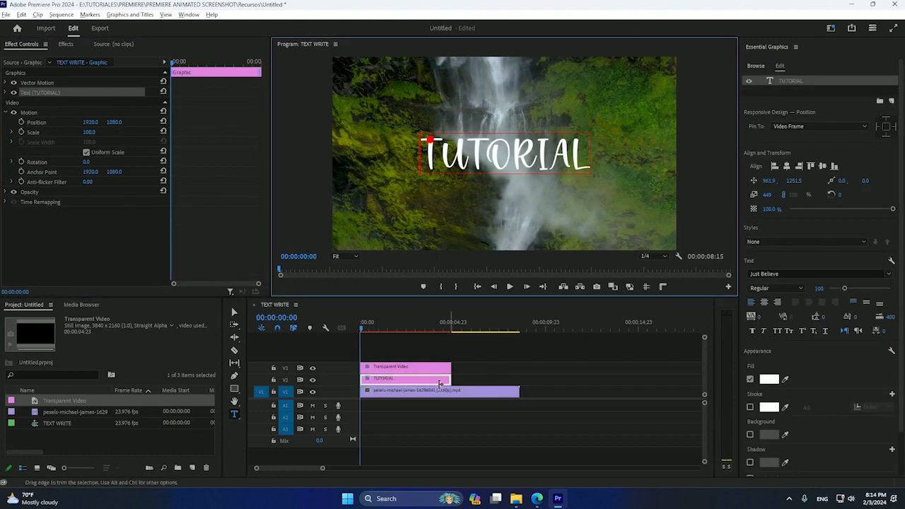
pyautogui.click(274, 380)
pyautogui.click(438, 154)
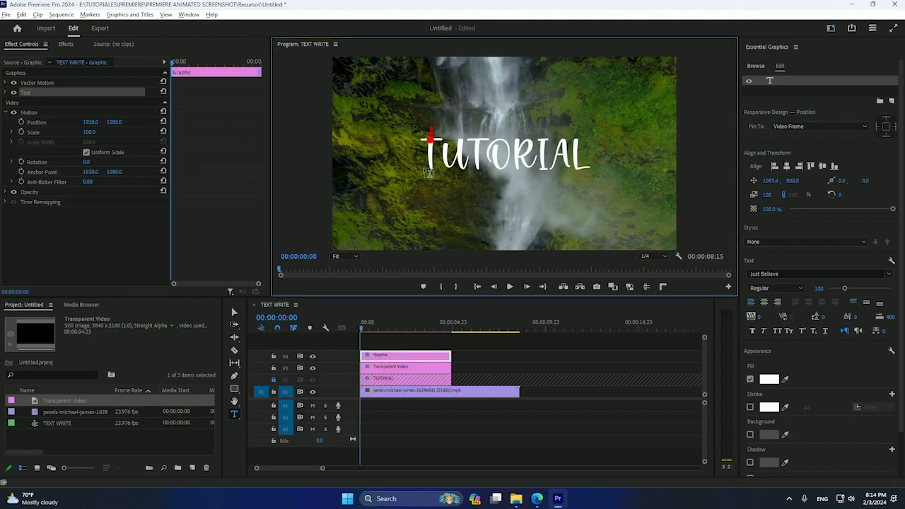
pyautogui.hotkey('ctrl', 'z')
# Step: With the Selection tool, select the Transparent Video clip and its Write-on Brush Position property
pyautogui.click(756, 66)
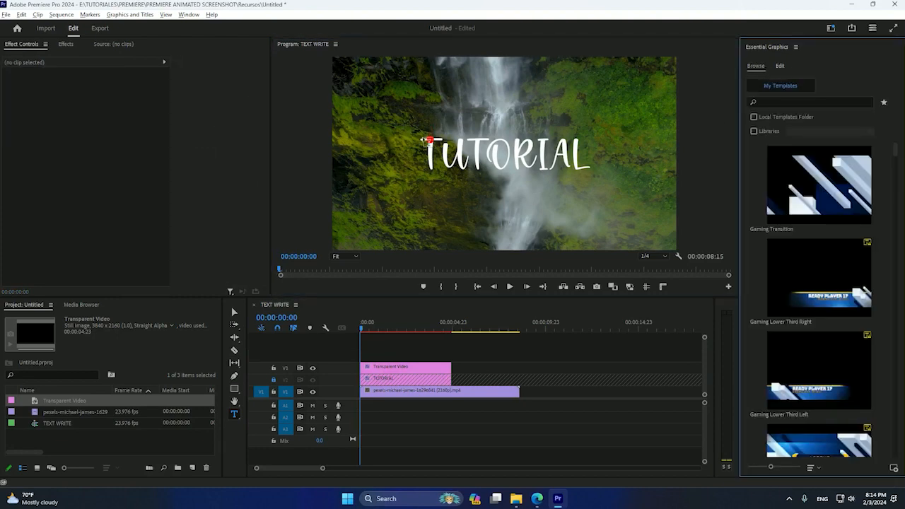
pyautogui.click(234, 313)
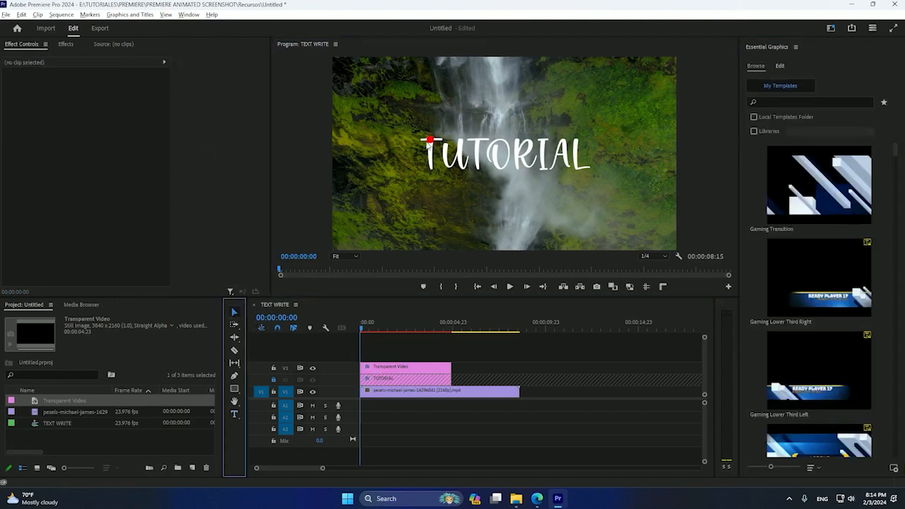
pyautogui.click(431, 149)
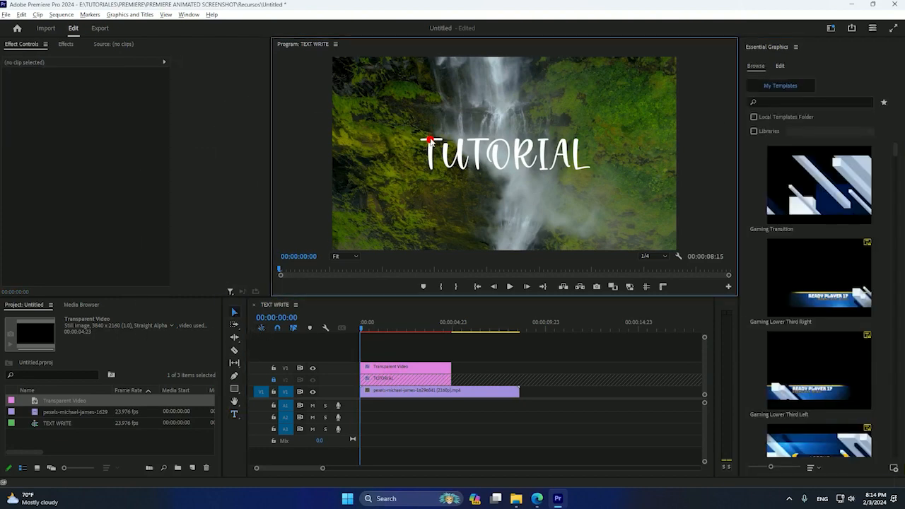
pyautogui.click(399, 367)
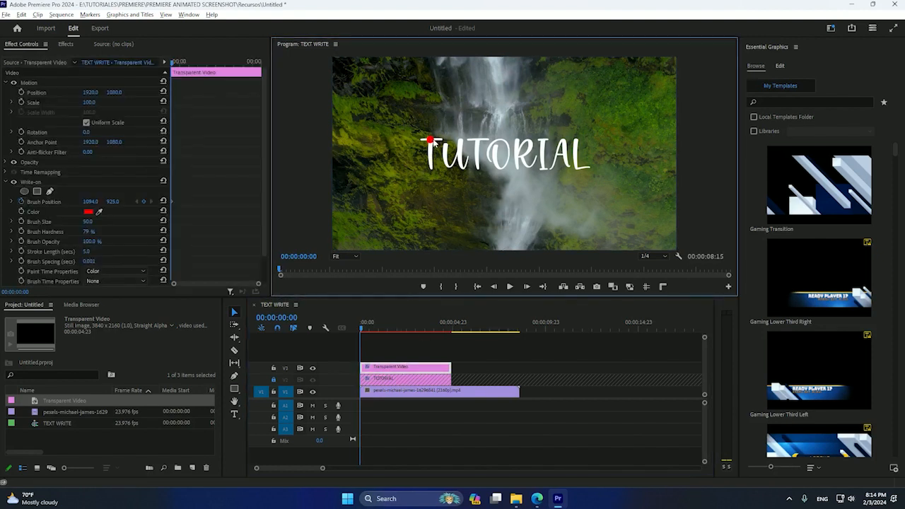
pyautogui.click(32, 201)
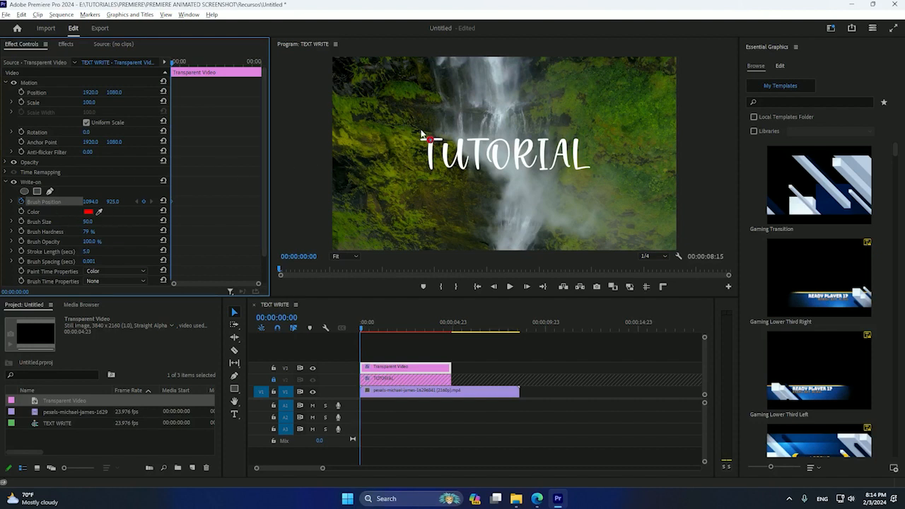
# Step: Move the brush frame by frame over the letter T, keyframing its crossbar and then its stem
pyautogui.moveTo(430, 140); pyautogui.dragTo(422, 142)
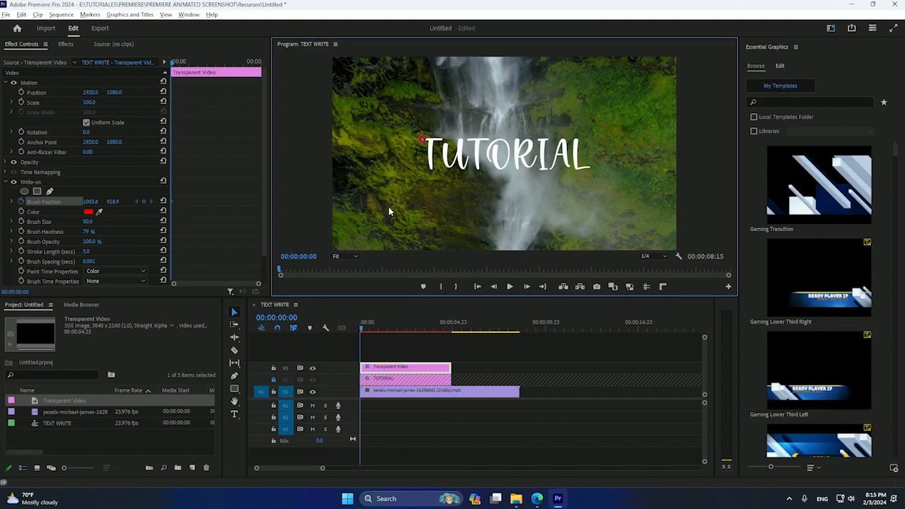
pyautogui.moveTo(424, 142); pyautogui.dragTo(416, 141)
pyautogui.press('Right')
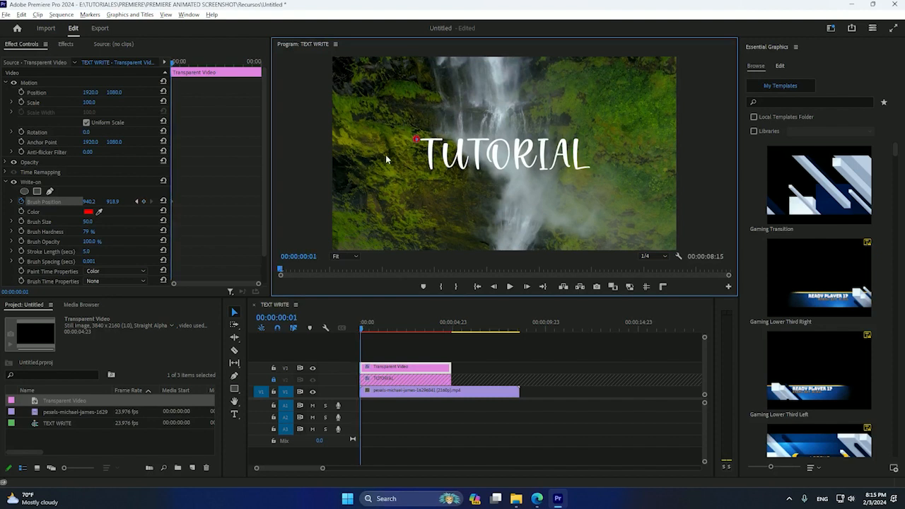
pyautogui.moveTo(416, 141); pyautogui.dragTo(444, 139)
pyautogui.press('Right')
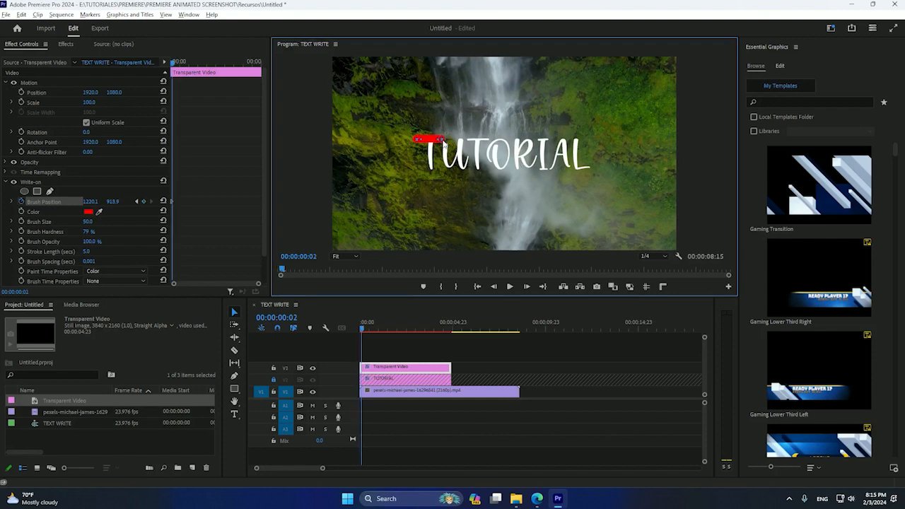
pyautogui.moveTo(441, 141); pyautogui.dragTo(430, 142)
pyautogui.press('Right')
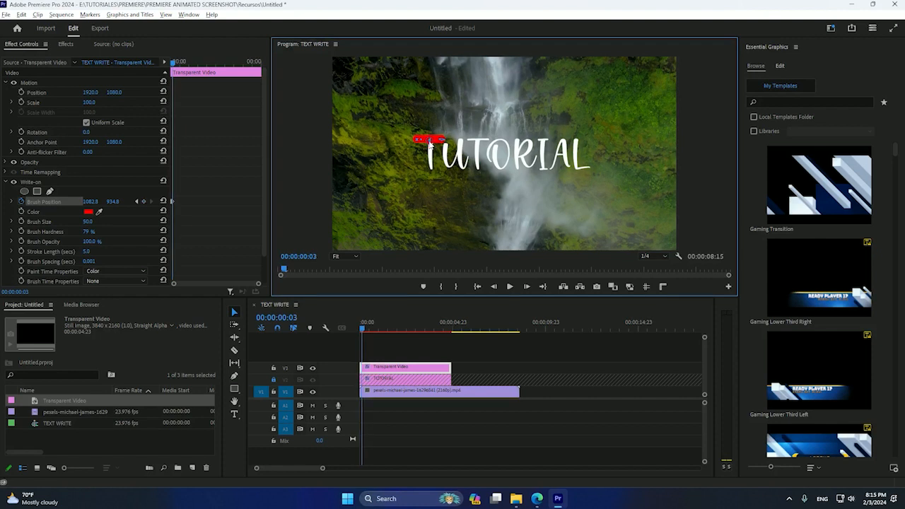
pyautogui.moveTo(430, 141); pyautogui.dragTo(432, 170)
pyautogui.press('Right')
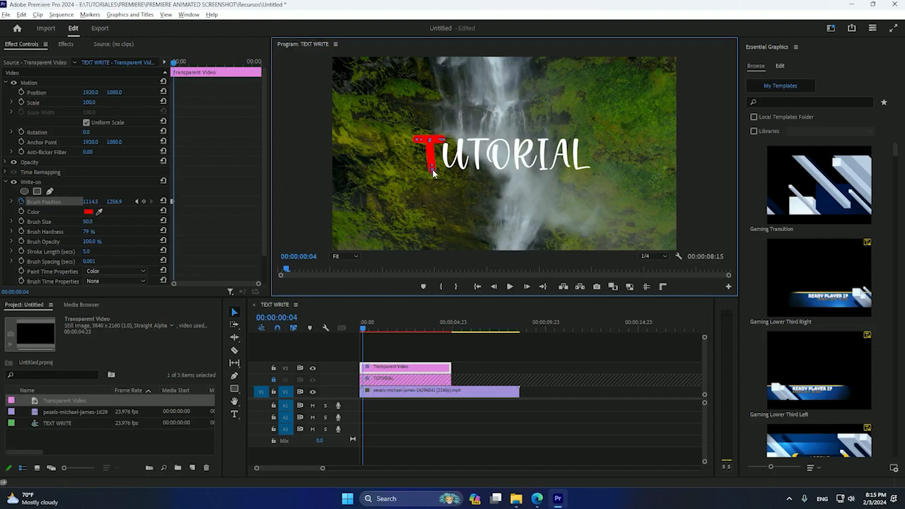
# Step: Continue keyframing the brush position frame by frame across the remaining letters of TUTORIAL
pyautogui.press('Right')
pyautogui.moveTo(432, 169)
pyautogui.mouseDown()
pyautogui.moveTo(460, 141)
pyautogui.moveTo(455, 180)
pyautogui.moveTo(481, 144)
pyautogui.moveTo(476, 162)
pyautogui.moveTo(487, 165)
pyautogui.moveTo(495, 151)
pyautogui.moveTo(499, 170)
pyautogui.moveTo(508, 162)
pyautogui.moveTo(501, 140)
pyautogui.moveTo(532, 150)
pyautogui.moveTo(532, 166)
pyautogui.moveTo(544, 142)
pyautogui.moveTo(540, 163)
pyautogui.moveTo(563, 139)
pyautogui.moveTo(567, 166)
pyautogui.moveTo(592, 170)
pyautogui.mouseUp()
pyautogui.press('Right')
pyautogui.press('Right')
pyautogui.press('Right')
pyautogui.press('Right')
pyautogui.press('Right')
pyautogui.press('Right')
pyautogui.press('Right')
pyautogui.press('Right')
pyautogui.press('Right')
pyautogui.press('Right')
pyautogui.press('Right')
pyautogui.press('Right')
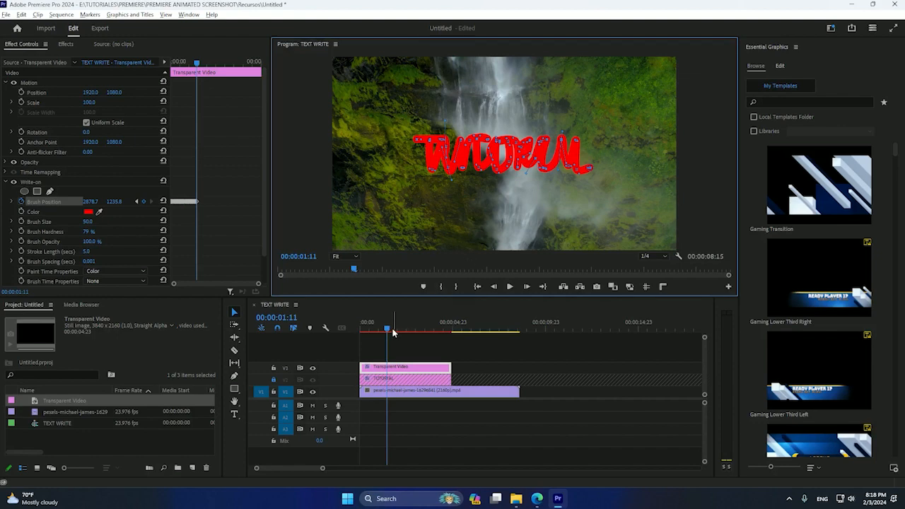
# Step: Return the playhead to the start and search the effects for MATT
pyautogui.moveTo(389, 329)
pyautogui.mouseDown()
pyautogui.moveTo(371, 344)
pyautogui.moveTo(386, 351)
pyautogui.moveTo(354, 352)
pyautogui.moveTo(382, 354)
pyautogui.moveTo(338, 355)
pyautogui.mouseUp()
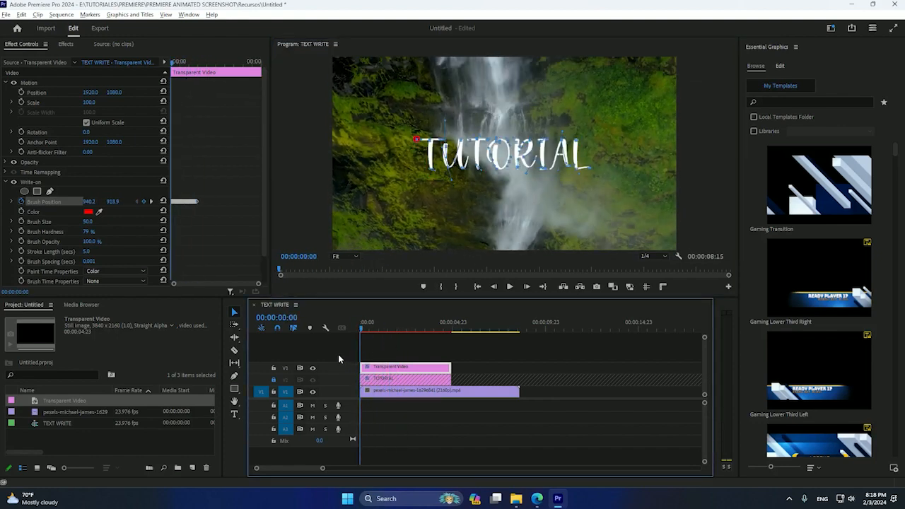
pyautogui.click(373, 346)
pyautogui.click(65, 43)
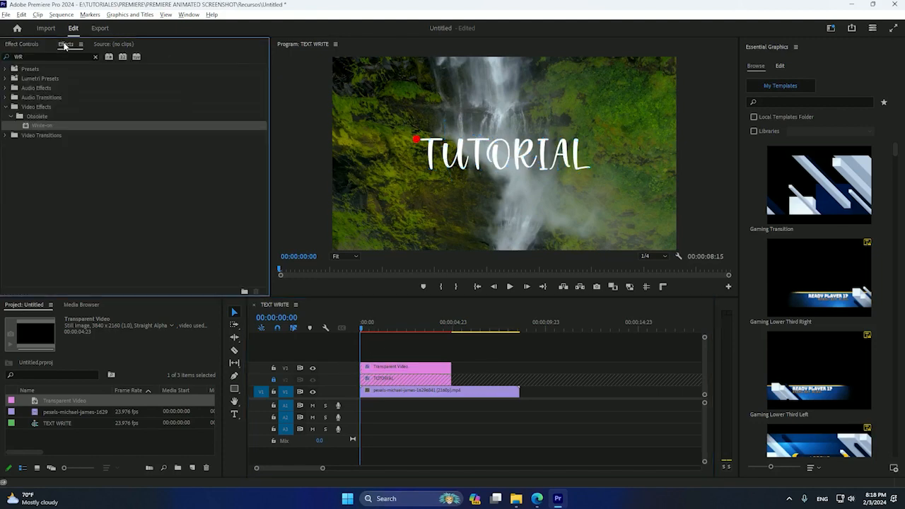
pyautogui.doubleClick(39, 56)
pyautogui.write('M')
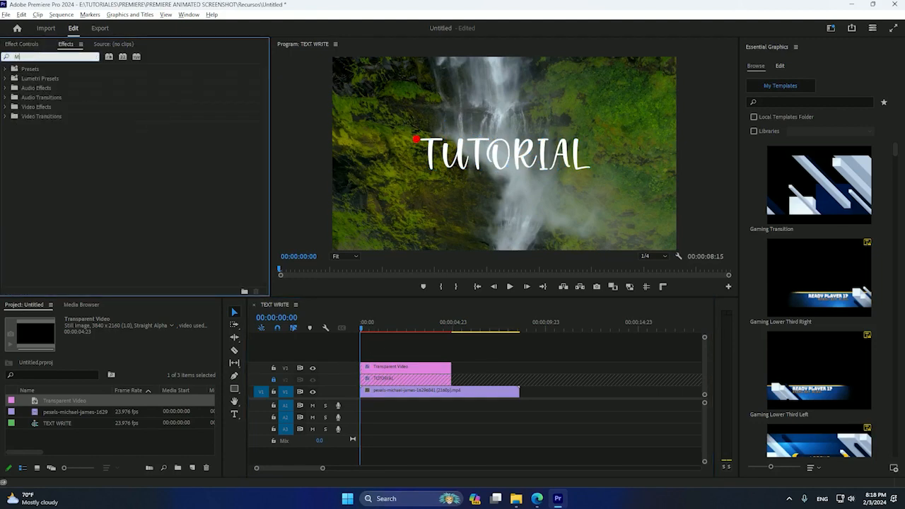
pyautogui.write('ATITT')
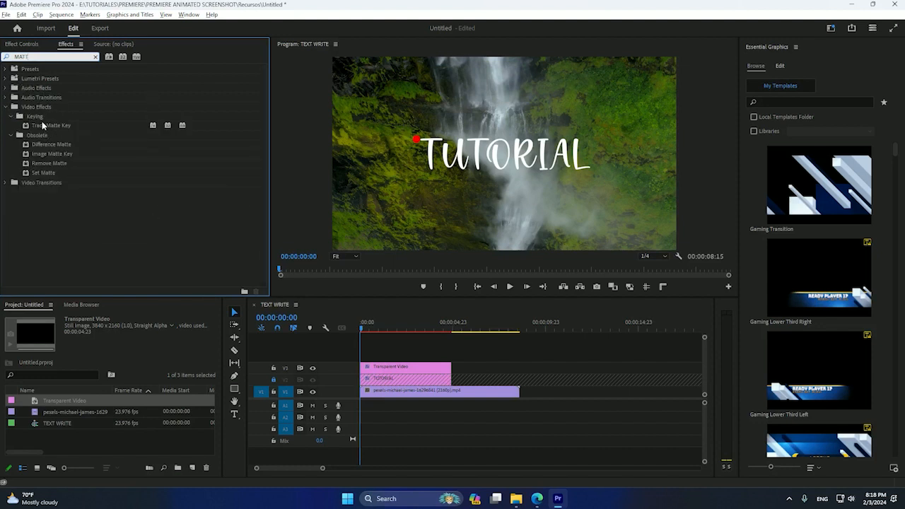
# Step: Apply Track Matte Key to the TUTORIAL clip and unlock its V2 track
pyautogui.click(43, 125)
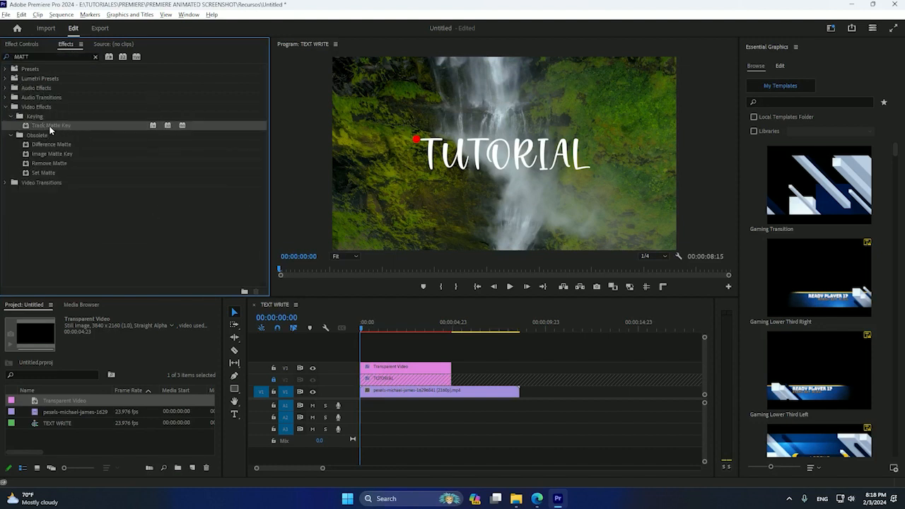
pyautogui.moveTo(48, 128); pyautogui.dragTo(387, 372)
pyautogui.click(274, 380)
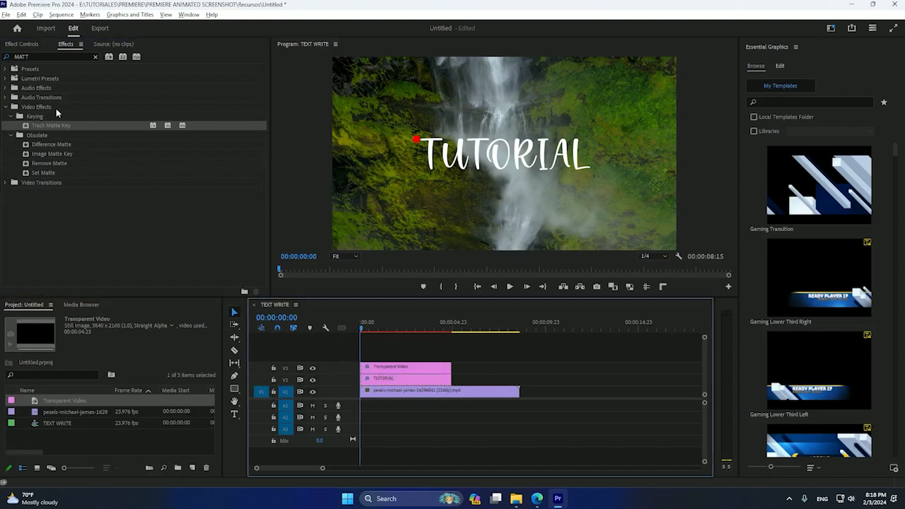
pyautogui.click(385, 379)
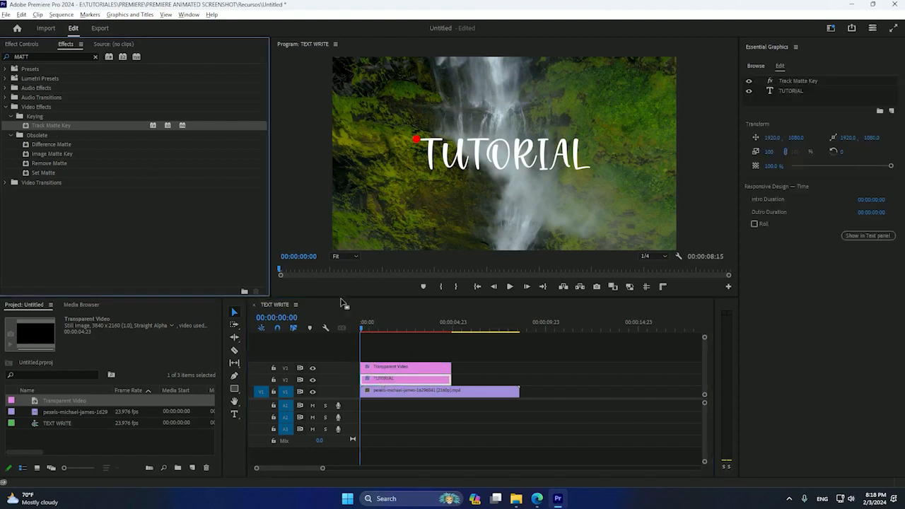
# Step: Set the Track Matte Key's Matte to Video 3 and scrub the playhead to preview the reveal
pyautogui.click(22, 44)
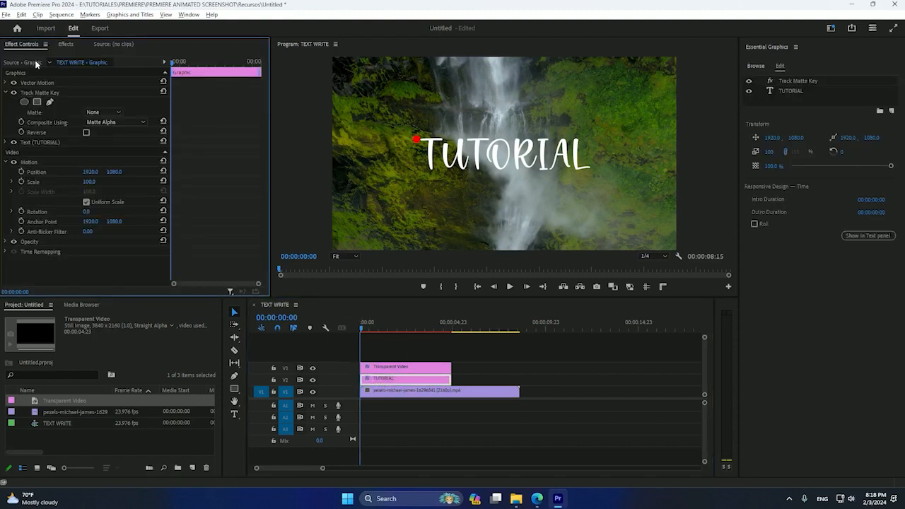
pyautogui.click(104, 111)
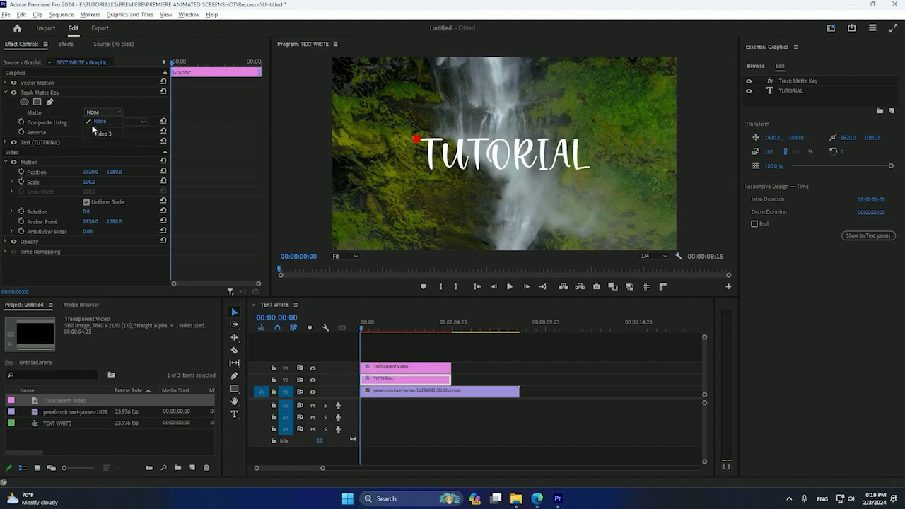
pyautogui.click(103, 134)
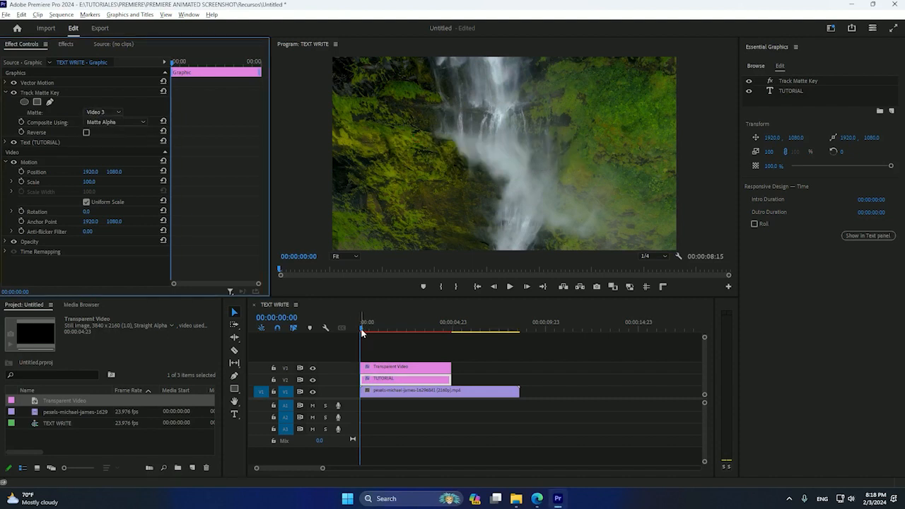
pyautogui.moveTo(361, 332); pyautogui.dragTo(381, 335)
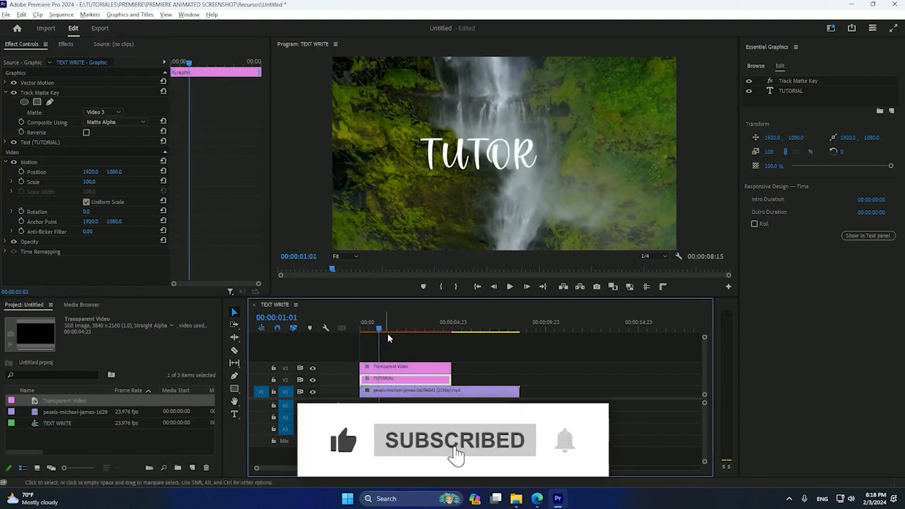